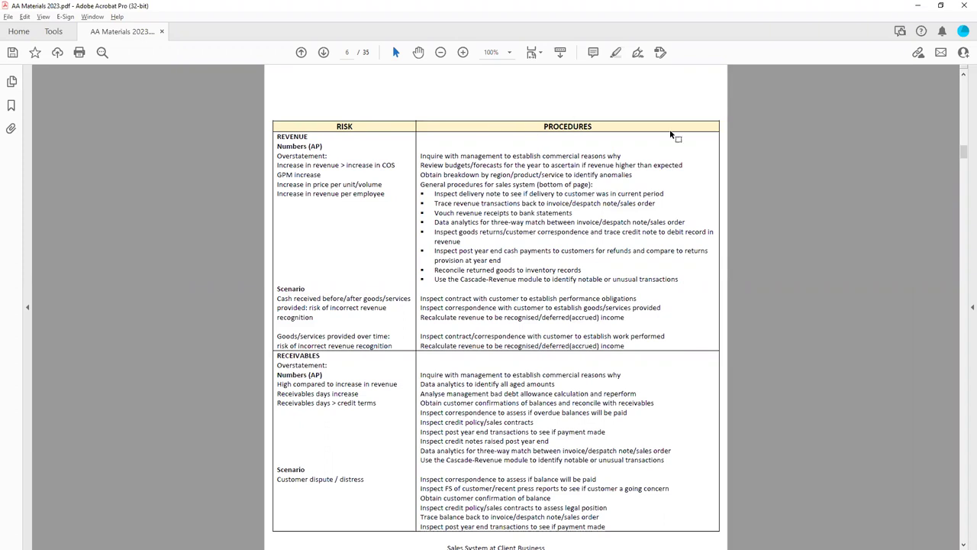
Step: Page forward through the risk tables to the Exam Technique Guidance on page 12
left_click(325, 53)
left_click(324, 53)
left_click(324, 53)
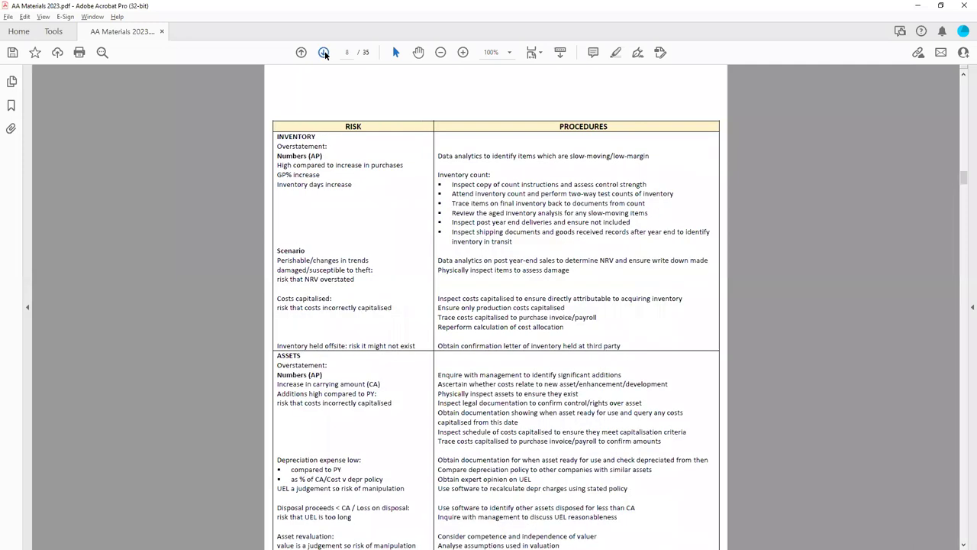
left_click(325, 52)
left_click(325, 53)
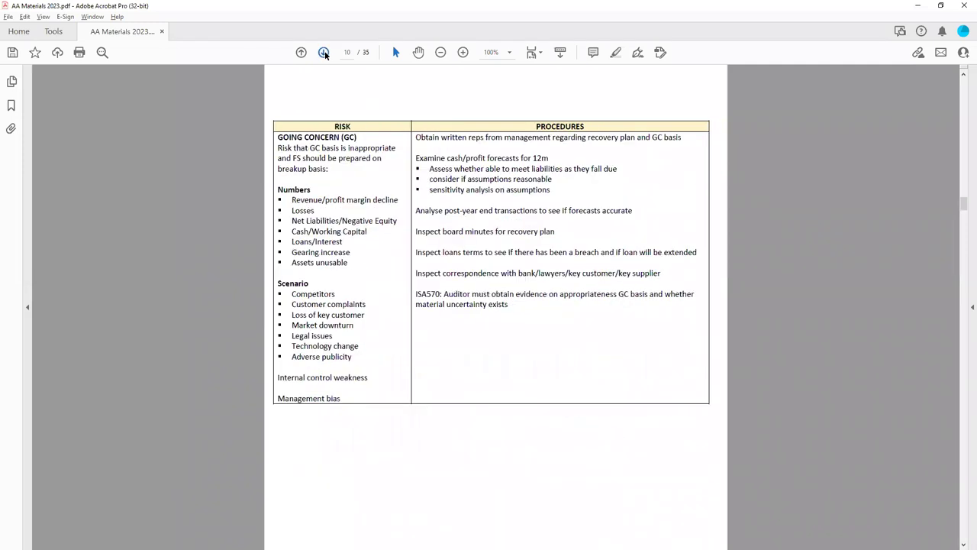
left_click(324, 53)
left_click(324, 53)
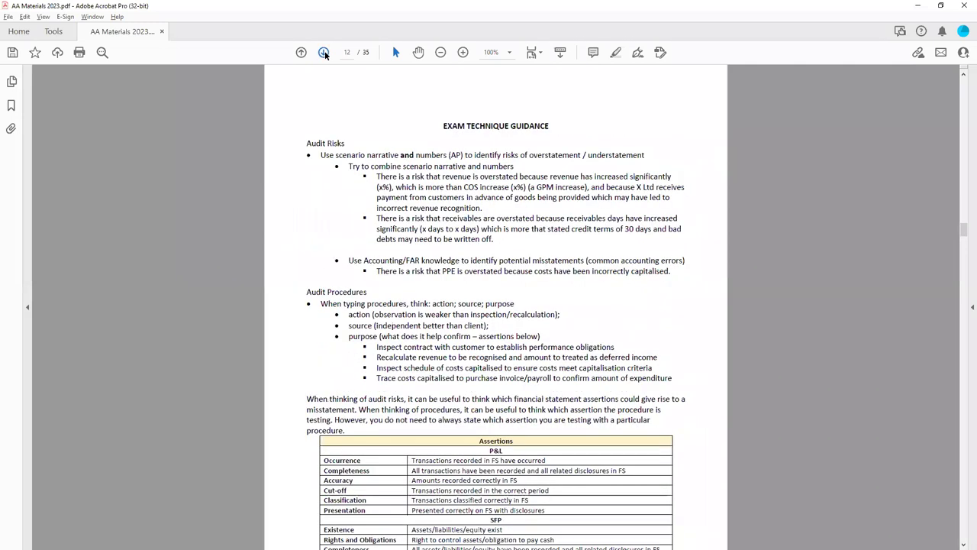
Step: Jump back to page 1, the Audit and Assurance Study Materials 2023 cover
scroll(728, 181, "down", 2)
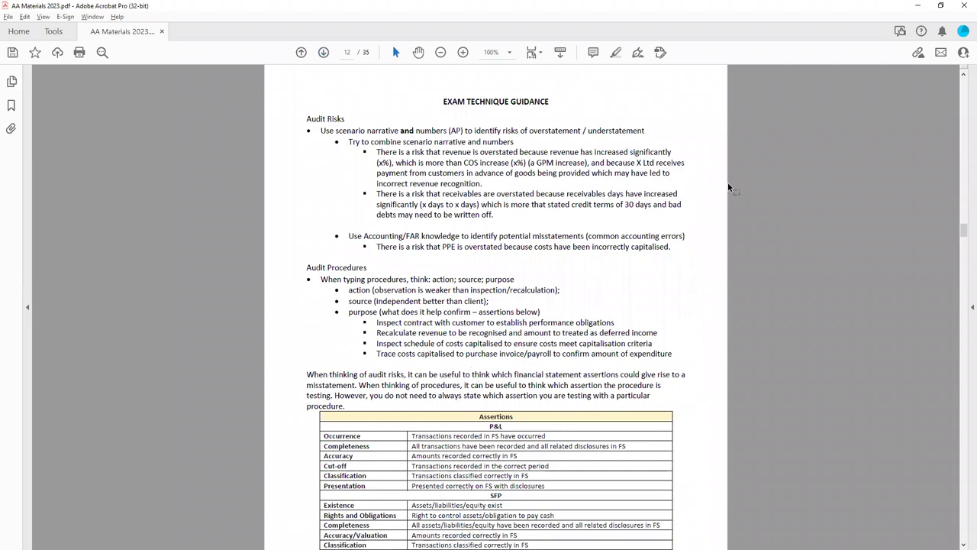
left_click(349, 52)
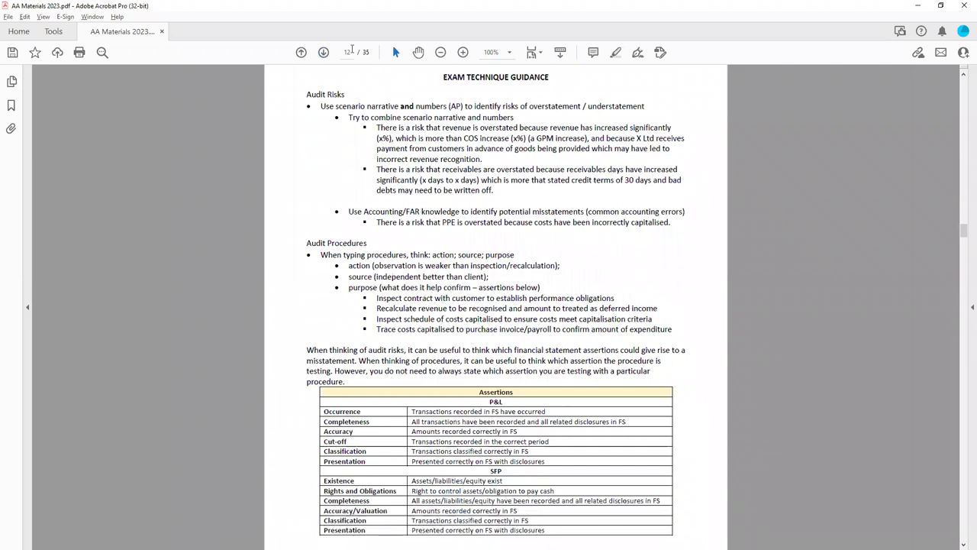
key("Return")
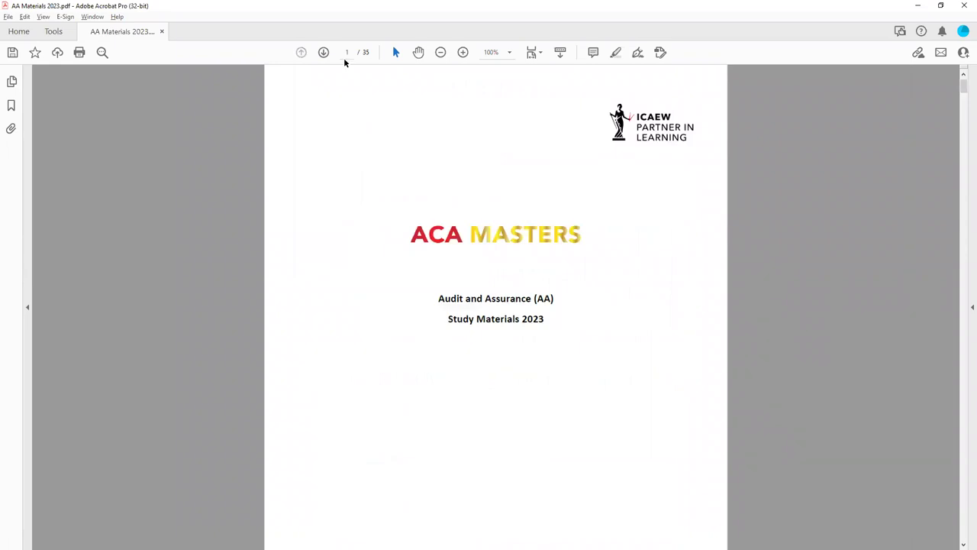
Step: Follow the Contents link to Planning, Risks and Procedures, then switch to the acamasters web page
left_click(324, 52)
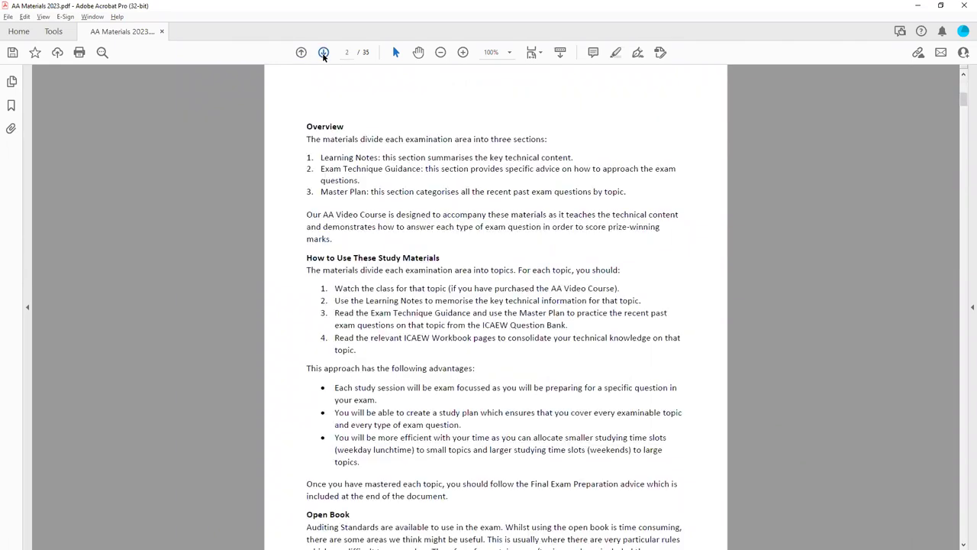
left_click(324, 53)
left_click(430, 200)
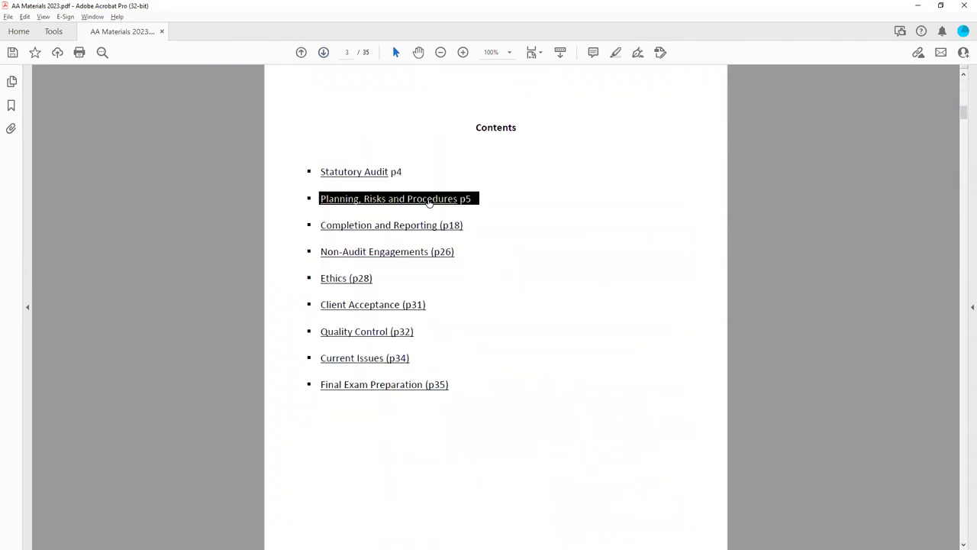
left_click(323, 52)
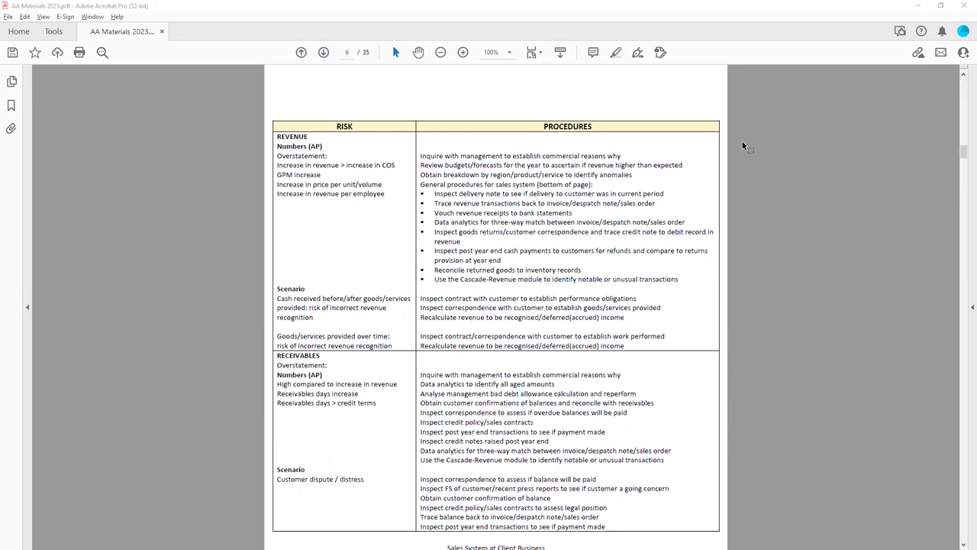
key("alt+Tab")
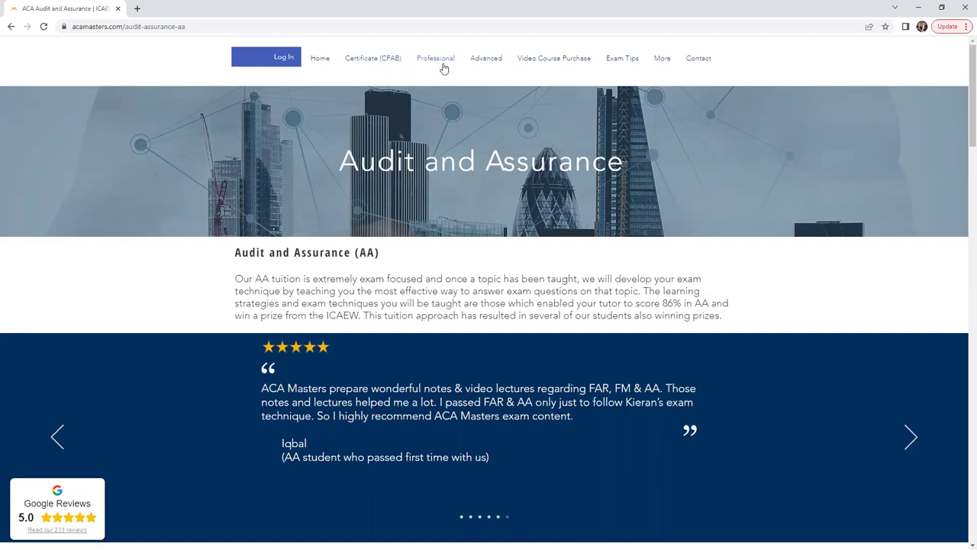
mouse_move(440, 64)
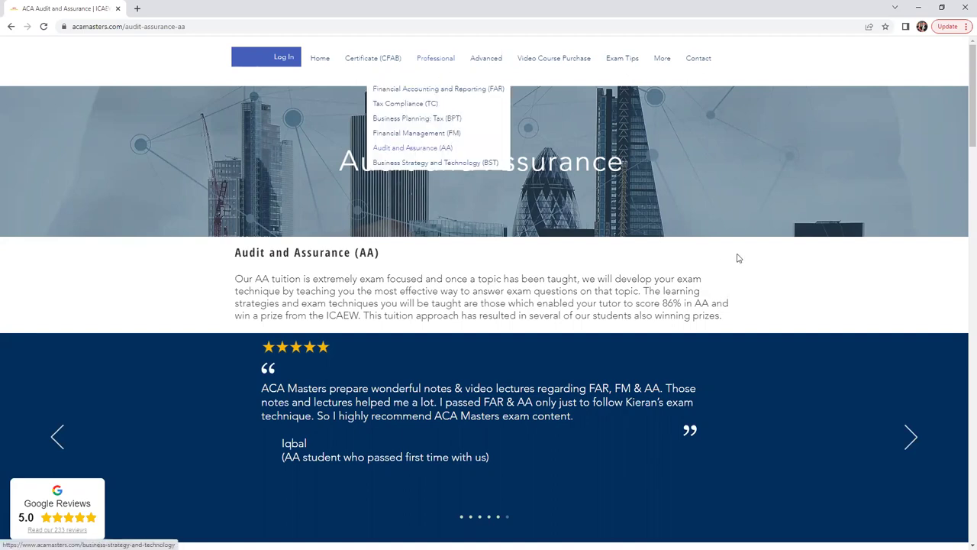
scroll(661, 266, "down", 3)
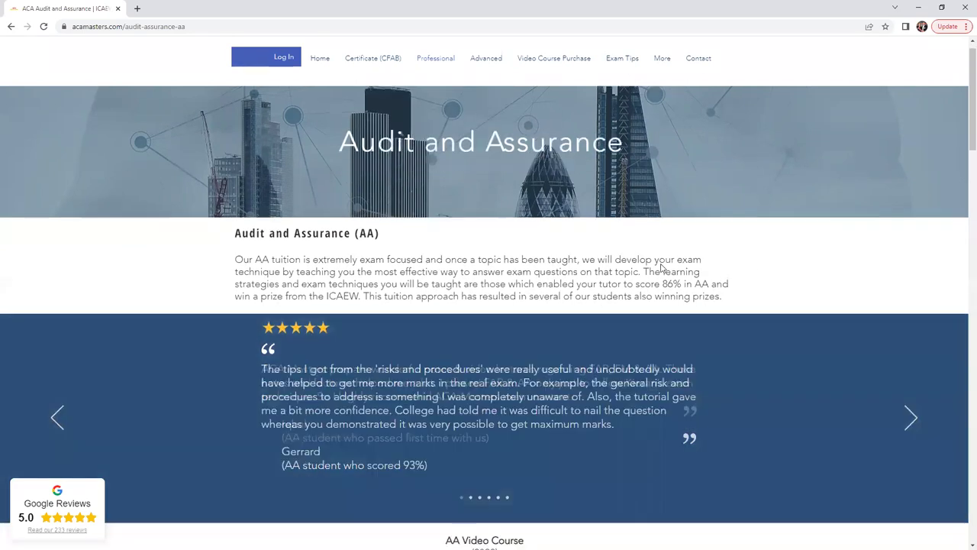
scroll(662, 268, "down", 5)
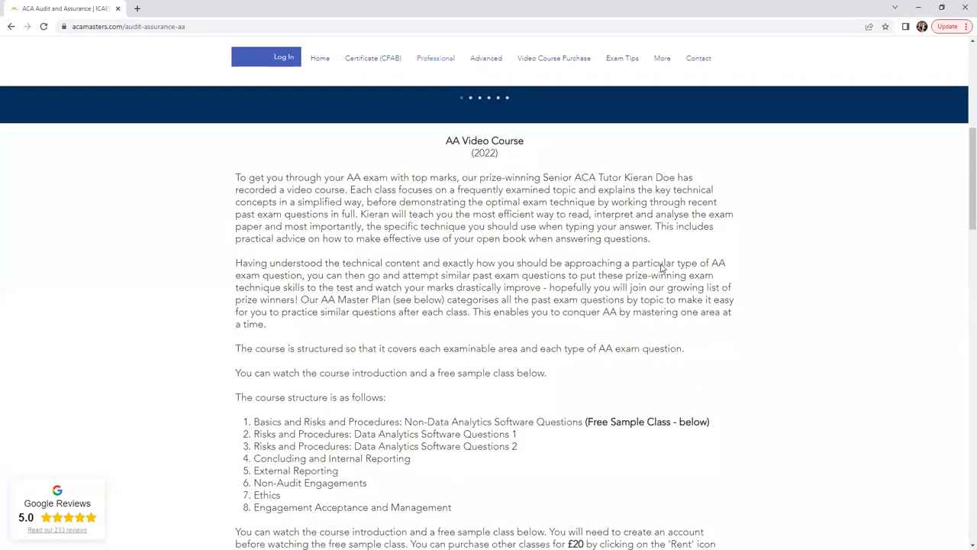
scroll(662, 268, "down", 15)
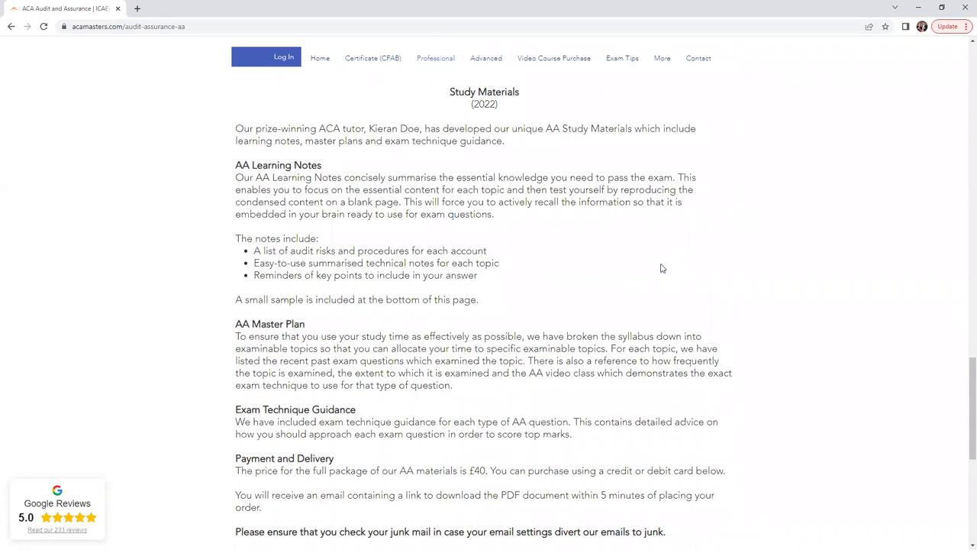
scroll(661, 268, "down", 4)
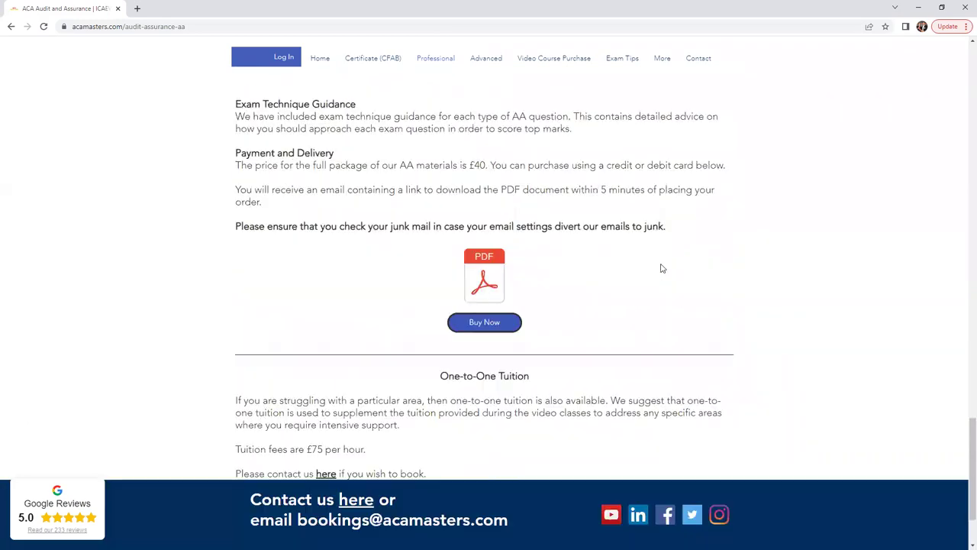
scroll(662, 268, "up", 2)
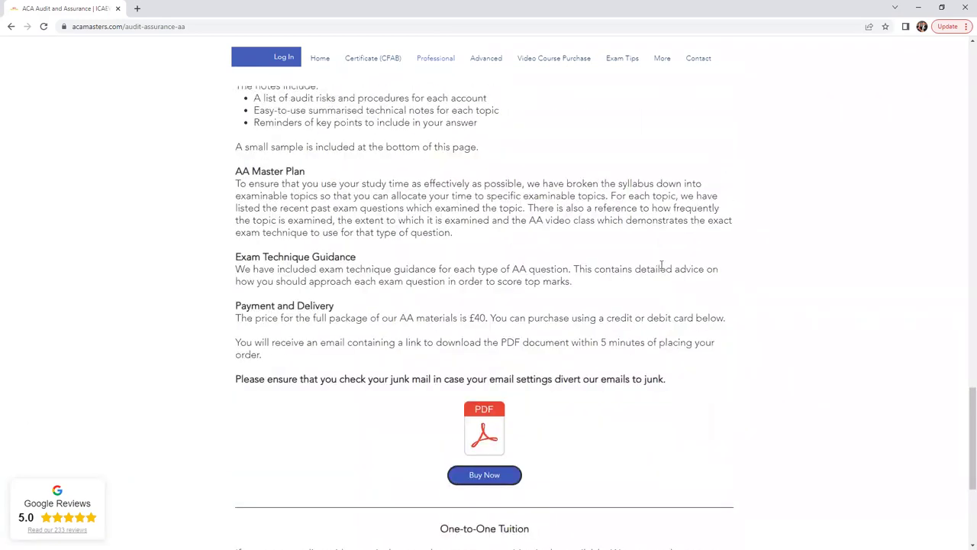
scroll(662, 265, "up", 12)
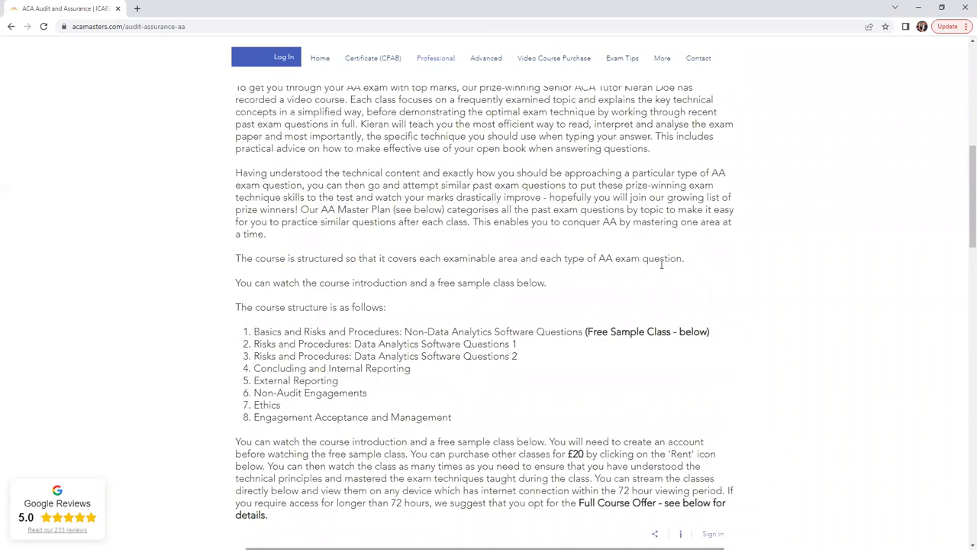
scroll(661, 268, "up", 5)
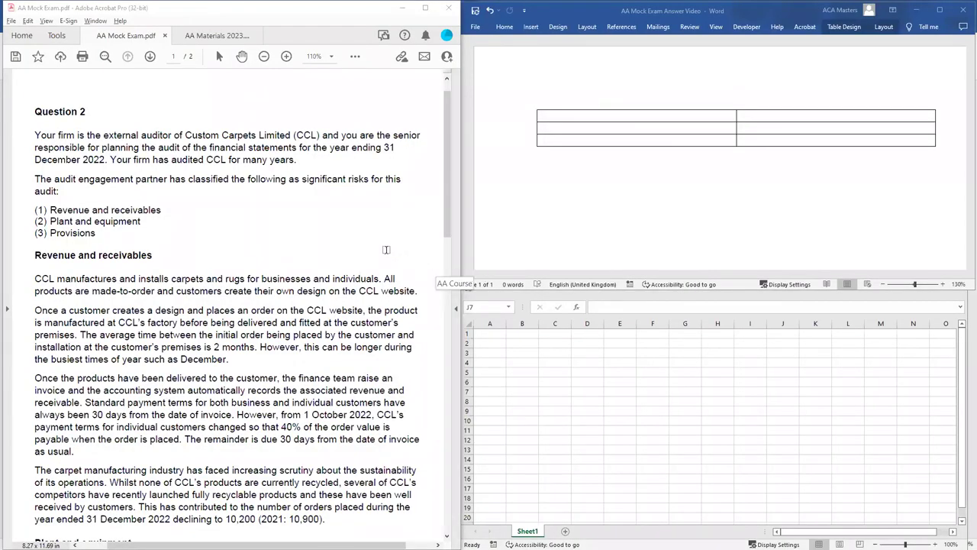
Step: Scroll AA Mock Exam.pdf down to the 24-mark significant audit risks Requirements on page 2
scroll(386, 255, "down", 4)
scroll(447, 234, "down", 3)
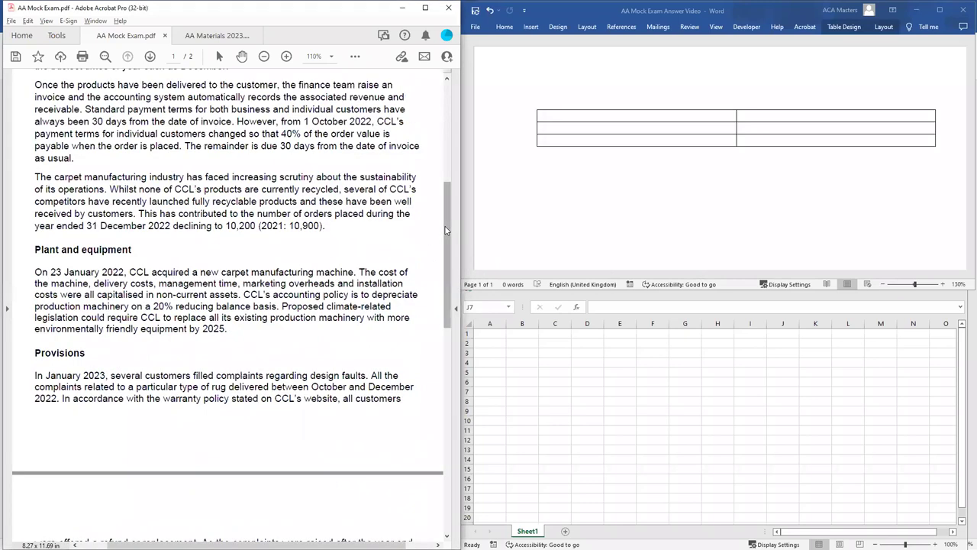
scroll(444, 367, "down", 7)
scroll(440, 439, "down", 4)
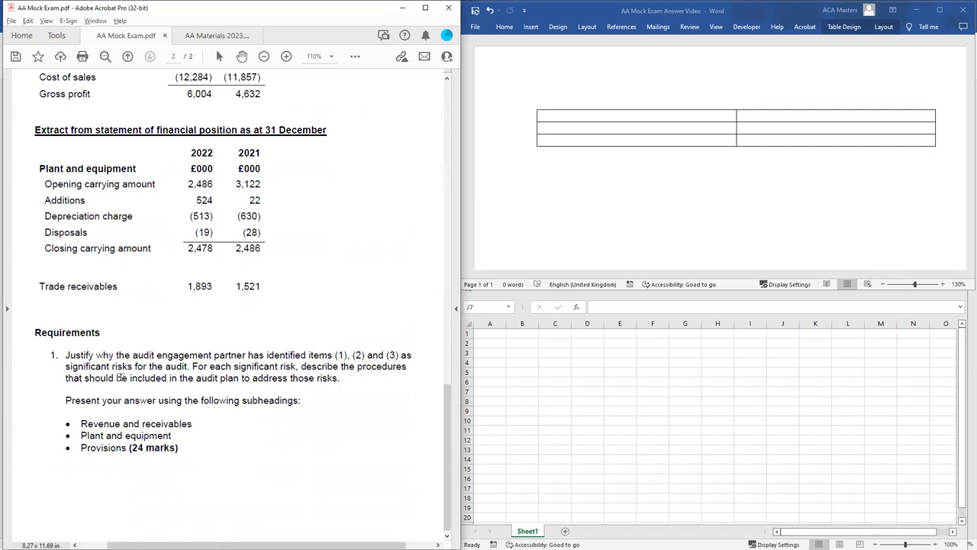
Step: Highlight 'Justify why', '(1), (2) and (3)', 'significant risks' and 'procedures' in the requirement
left_click_drag(67, 355, 112, 355)
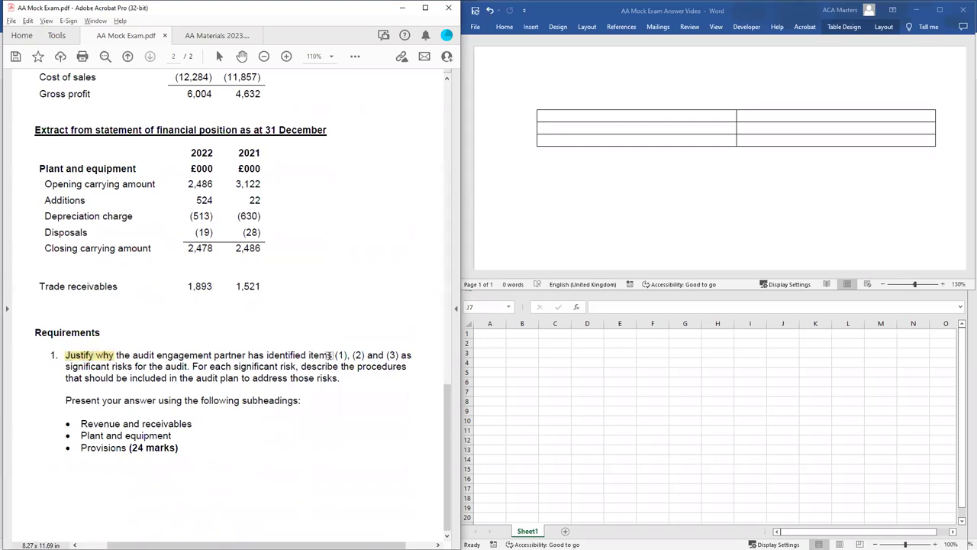
left_click_drag(335, 355, 398, 355)
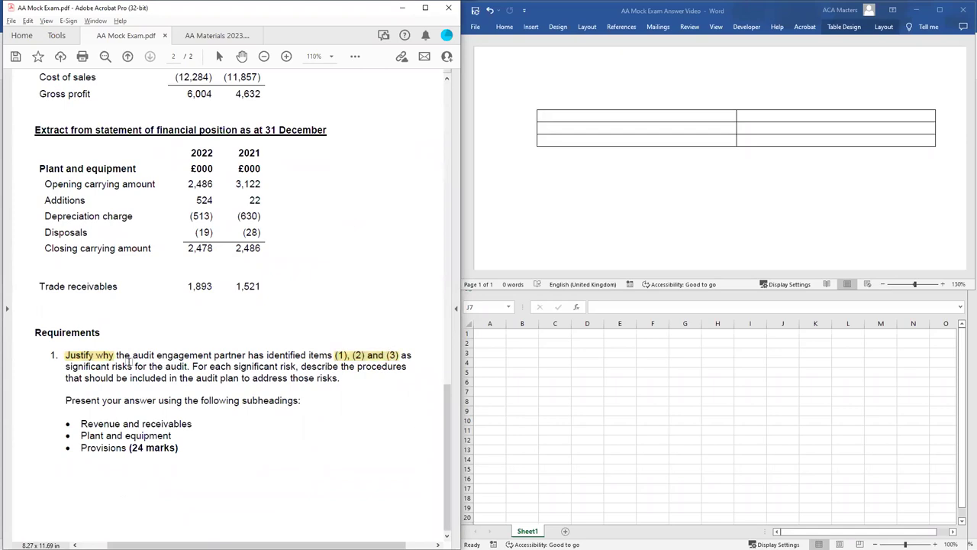
left_click_drag(70, 366, 133, 366)
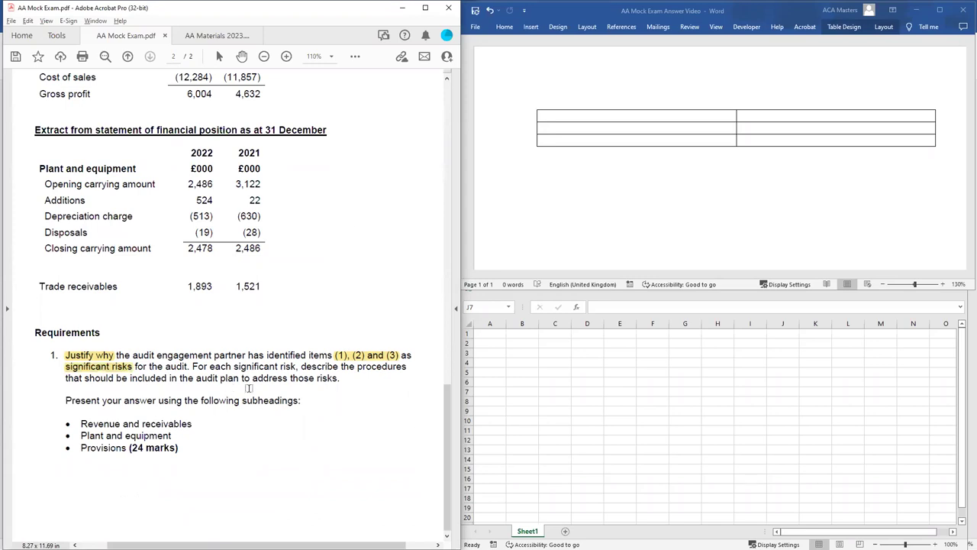
left_click_drag(356, 367, 407, 372)
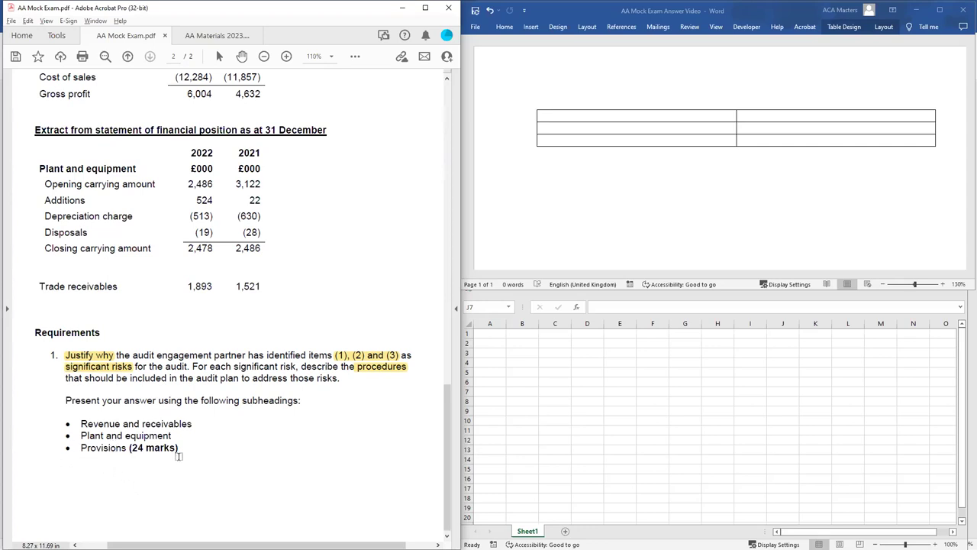
Step: Scroll up to page 1 to read the Question 2 introduction and Revenue and receivables scenario
scroll(348, 329, "up", 3)
scroll(348, 330, "up", 10)
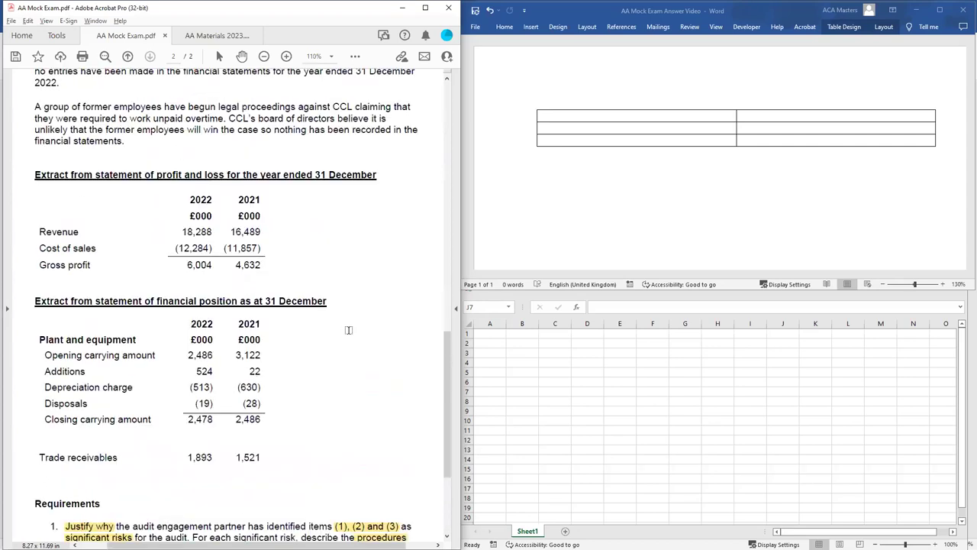
scroll(348, 330, "up", 10)
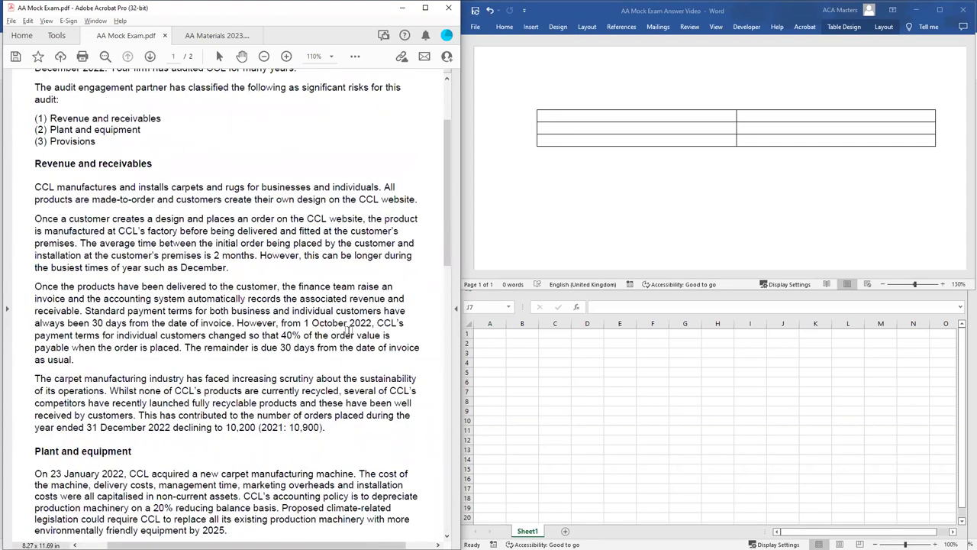
scroll(348, 329, "up", 4)
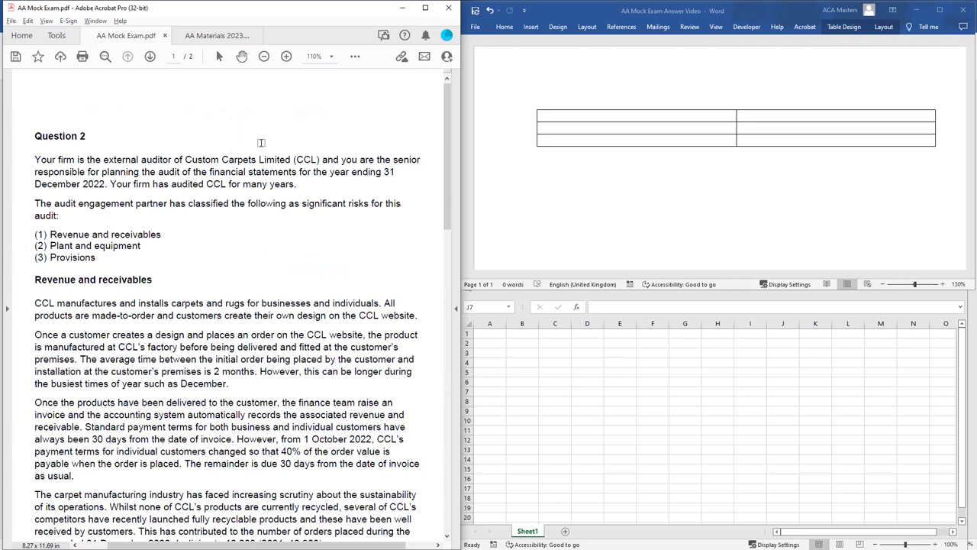
scroll(261, 143, "down", 1)
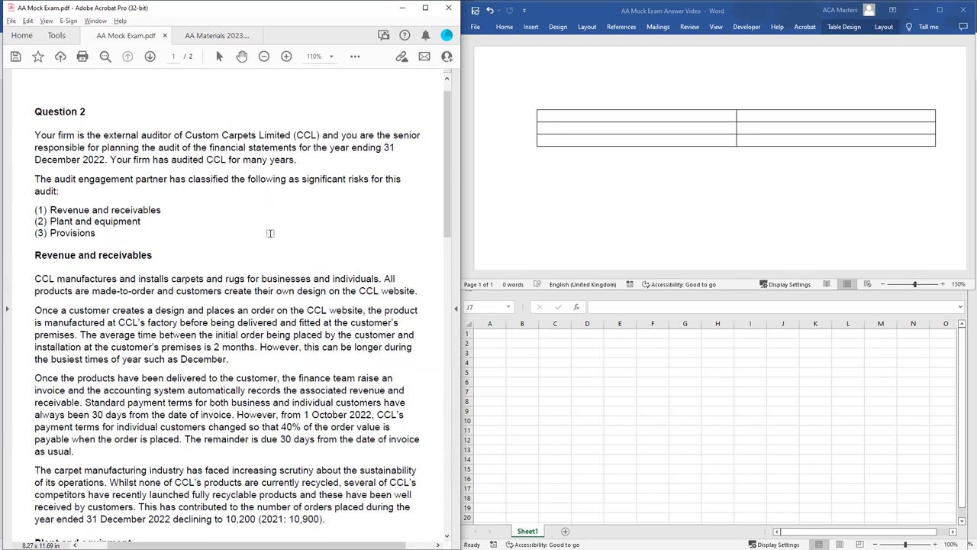
scroll(270, 233, "down", 4)
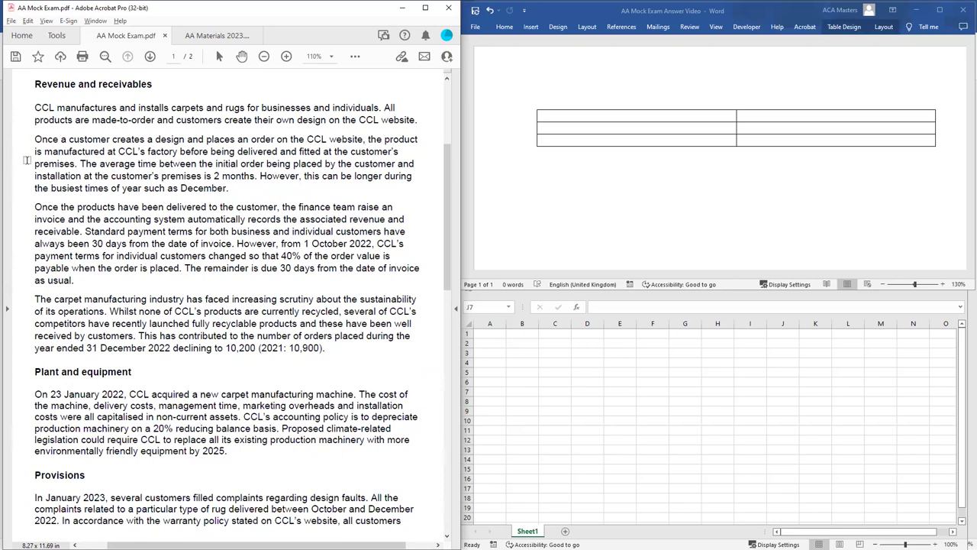
Step: Scroll past Plant and equipment and Provisions to the page 2 profit and financial position extracts
scroll(26, 159, "up", 1)
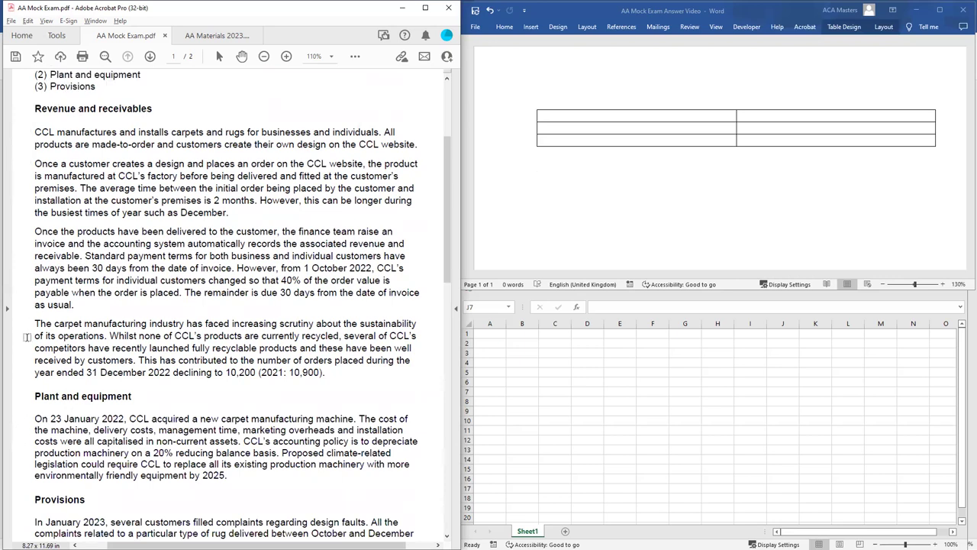
scroll(34, 435, "down", 1)
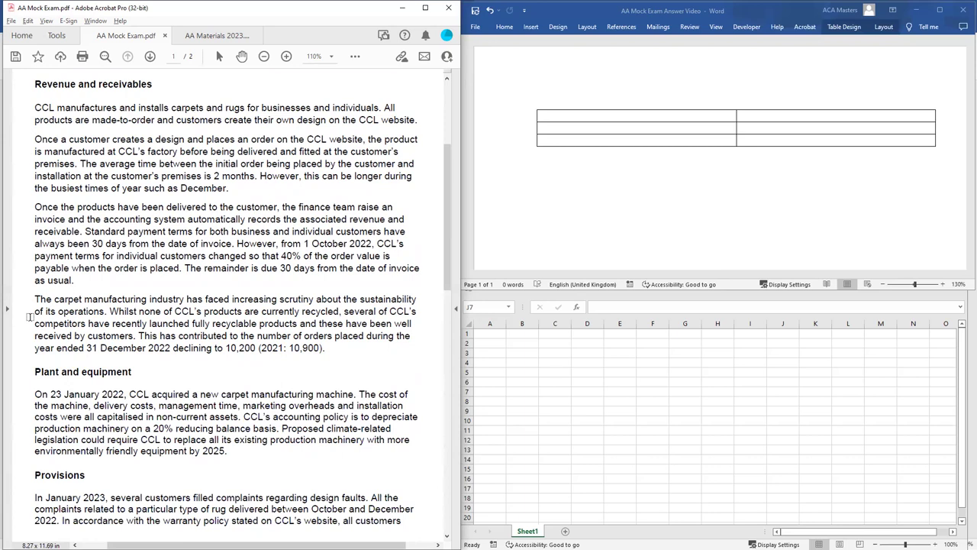
scroll(29, 317, "down", 3)
scroll(29, 316, "down", 5)
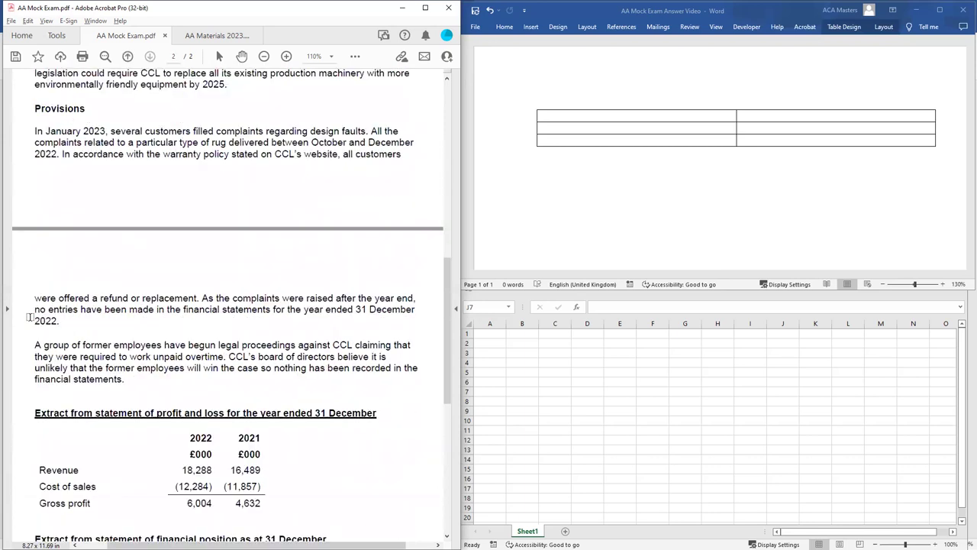
scroll(29, 316, "down", 8)
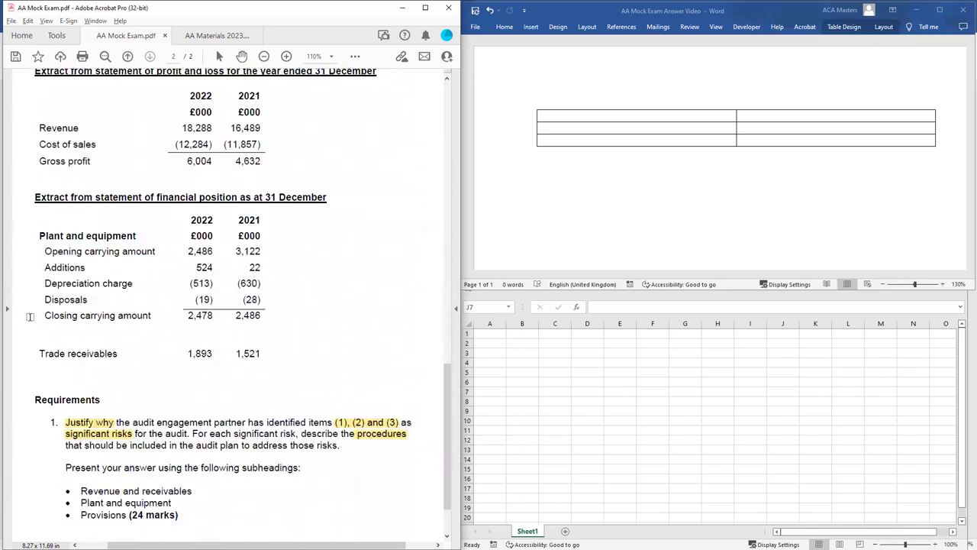
scroll(29, 316, "up", 1)
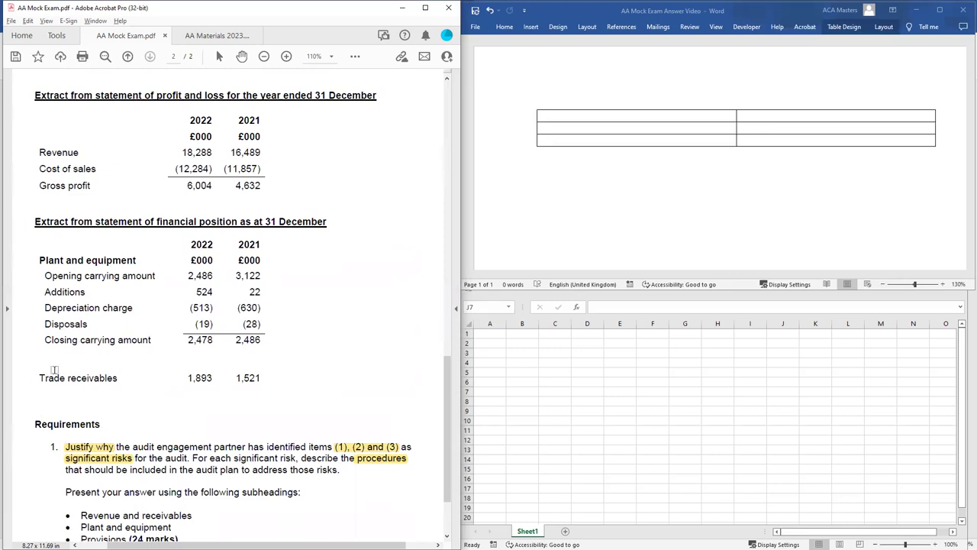
scroll(36, 407, "up", 5)
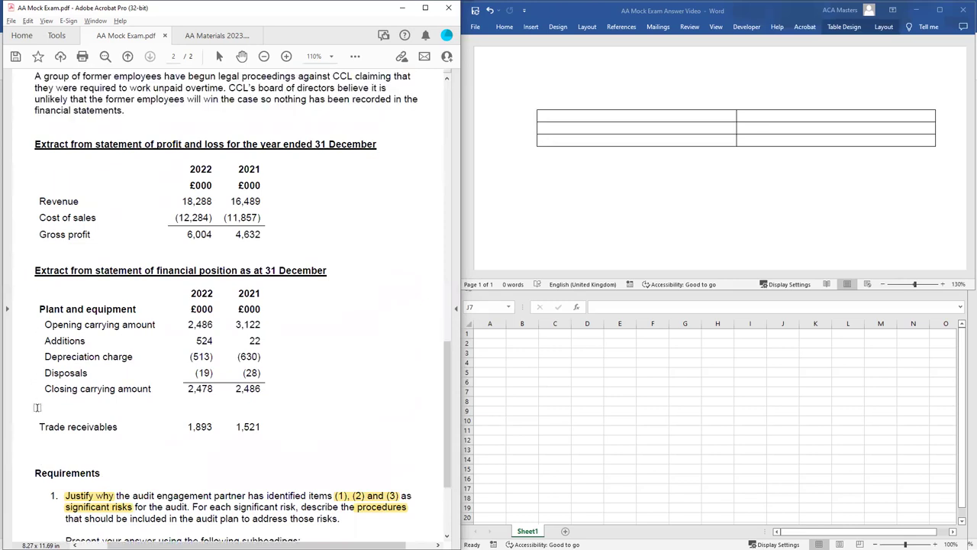
scroll(37, 406, "up", 8)
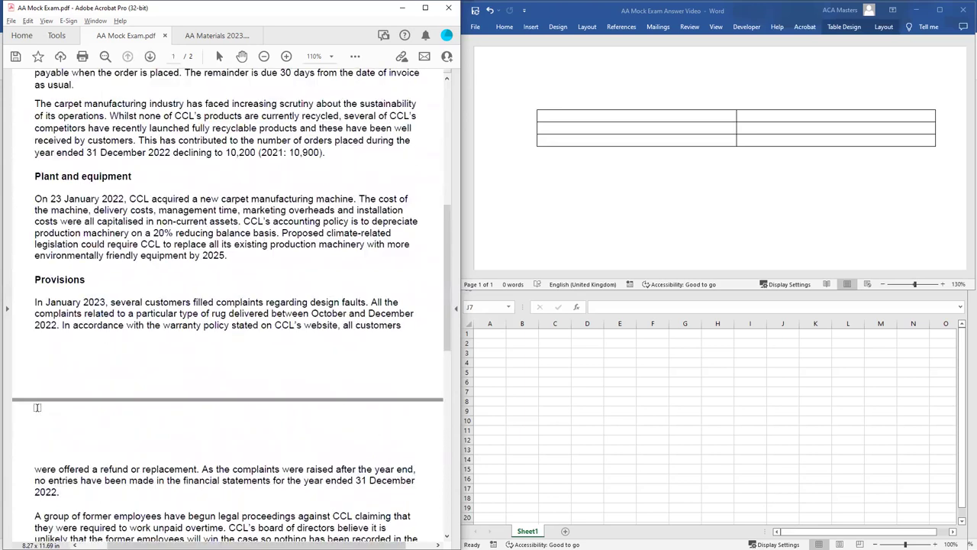
scroll(37, 407, "up", 7)
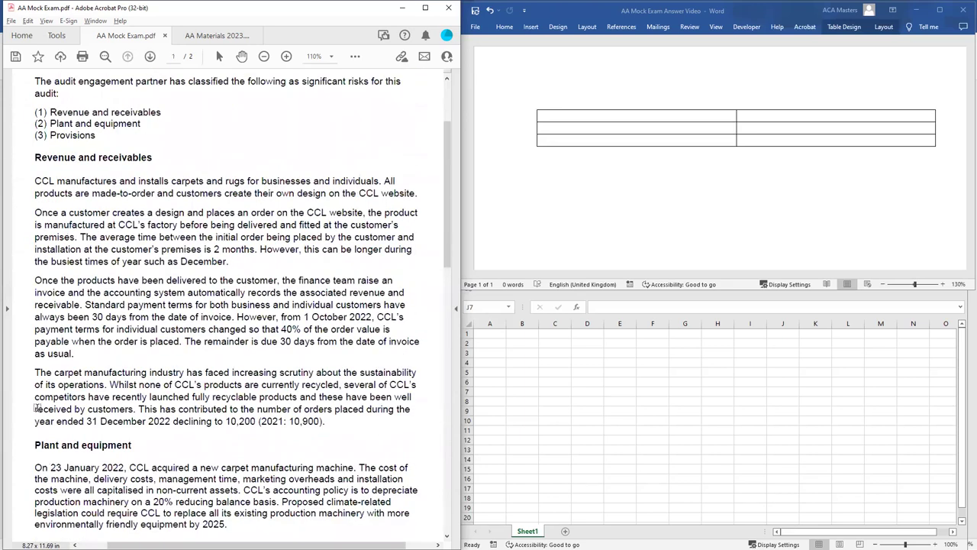
scroll(36, 408, "up", 3)
scroll(37, 407, "down", 1)
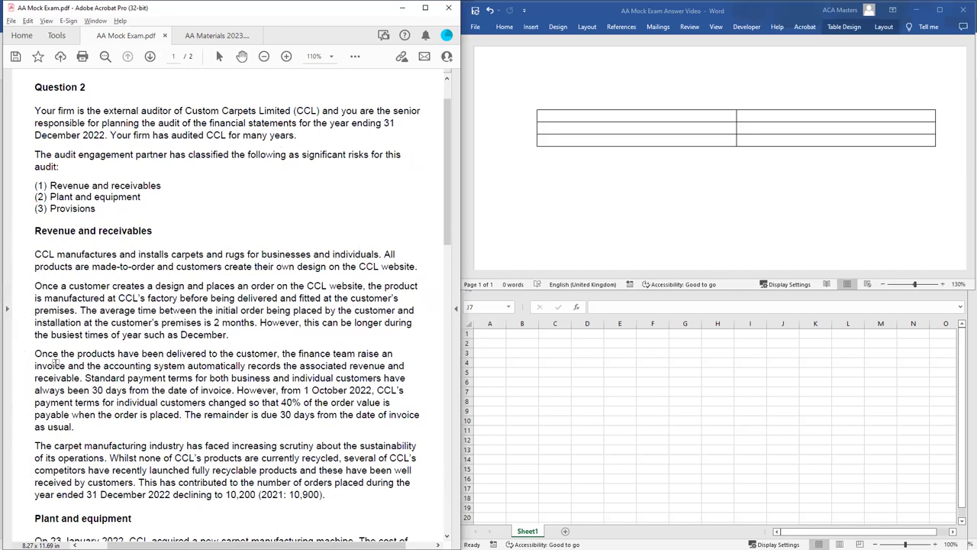
scroll(56, 363, "down", 2)
scroll(56, 363, "down", 15)
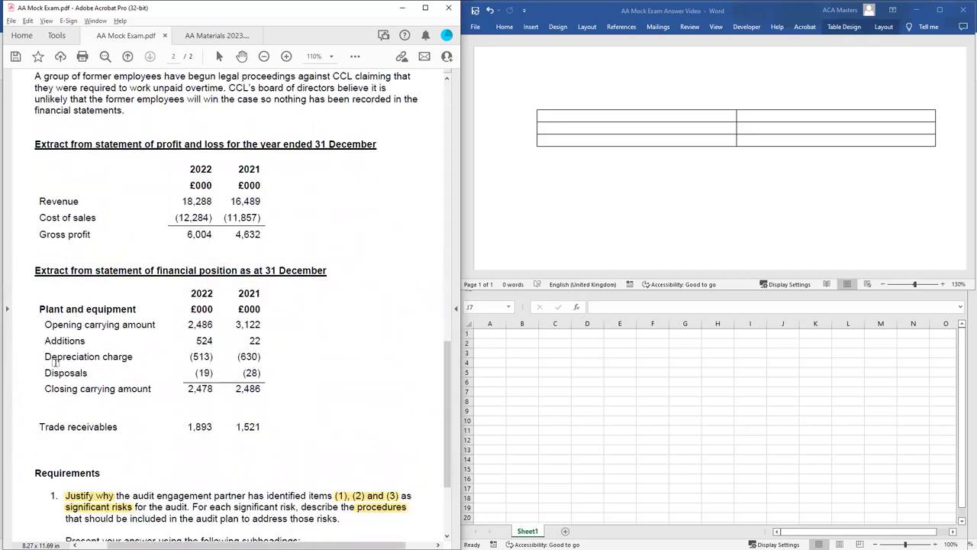